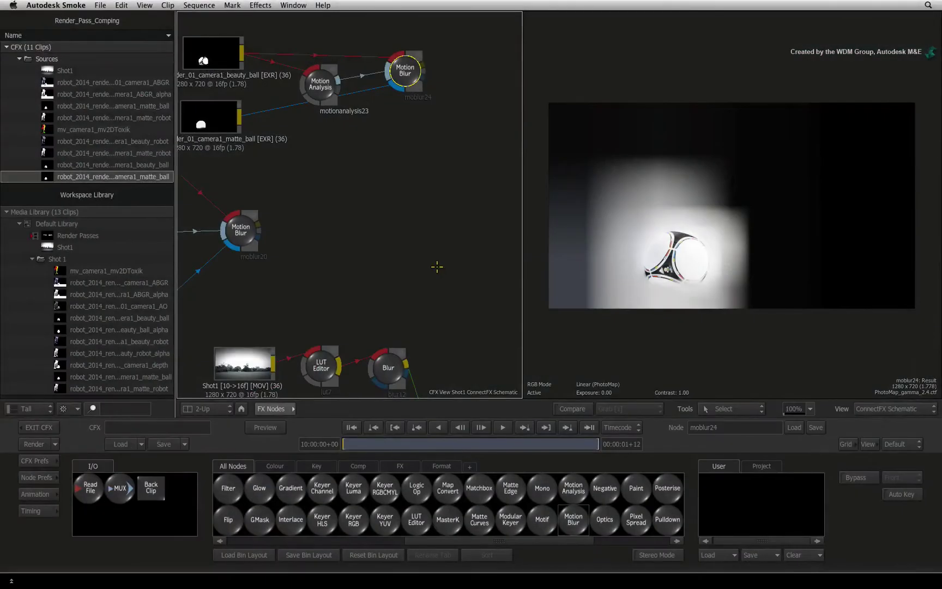
- Preview the robot legs and ball Motion Blur results
{"action": "left_click", "coordinate": [235, 227]}
{"action": "left_click", "coordinate": [405, 60]}
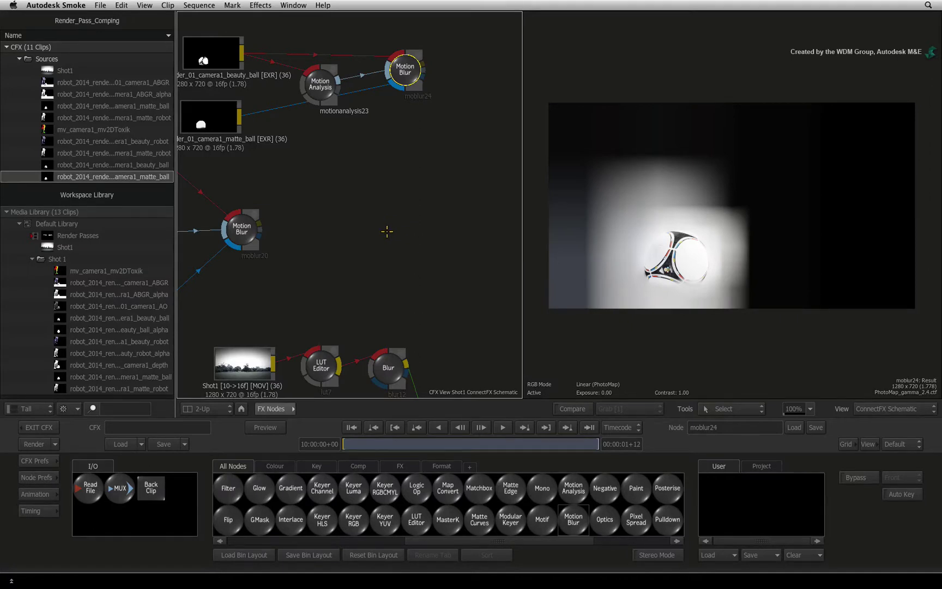
{"action": "left_click", "coordinate": [241, 228]}
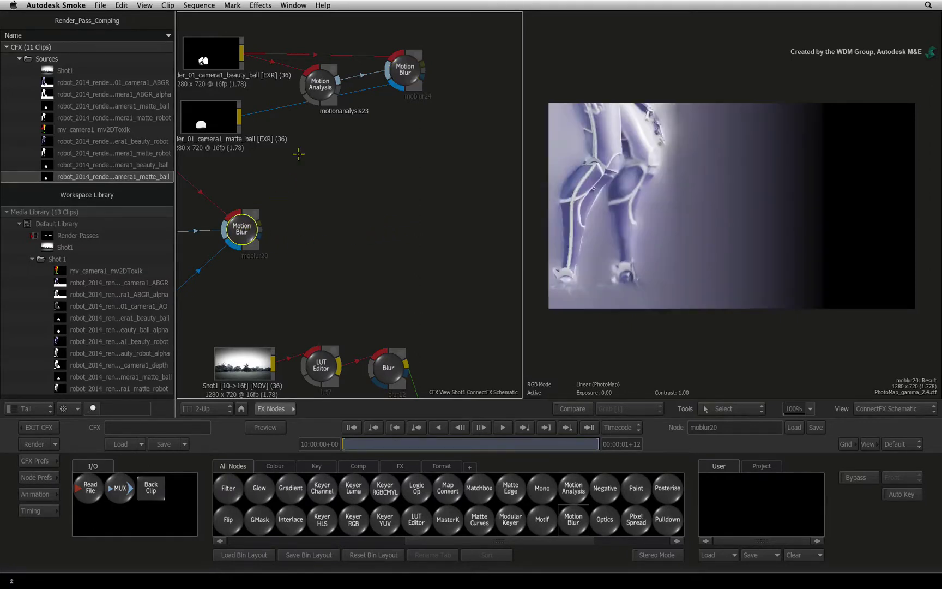
{"action": "left_click", "coordinate": [402, 64]}
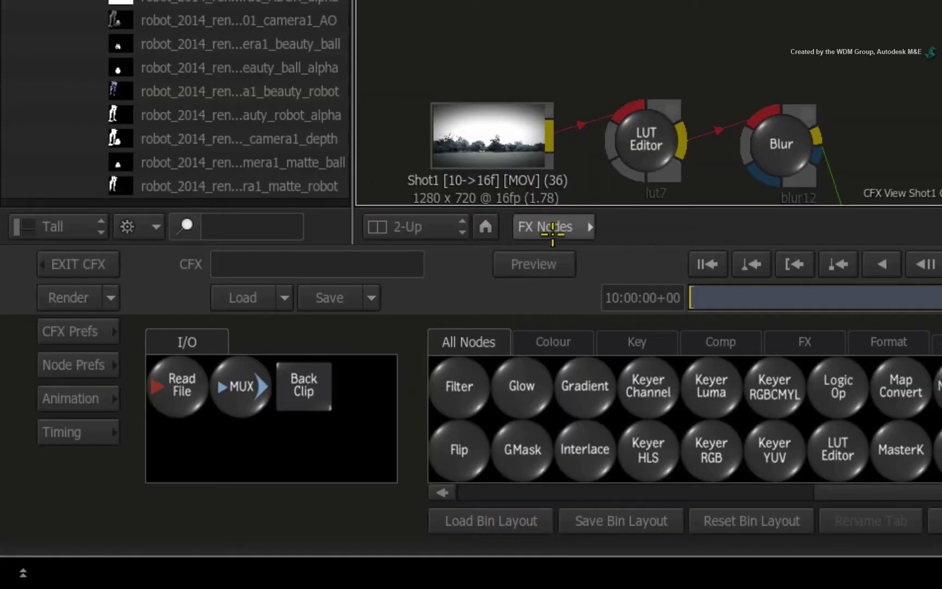
- Add a Blend & Comp node from the All Nodes bin to the schematic
{"action": "left_click", "coordinate": [289, 408]}
{"action": "left_click", "coordinate": [580, 220]}
{"action": "scroll", "coordinate": [760, 417], "scroll_direction": "up", "scroll_amount": 5}
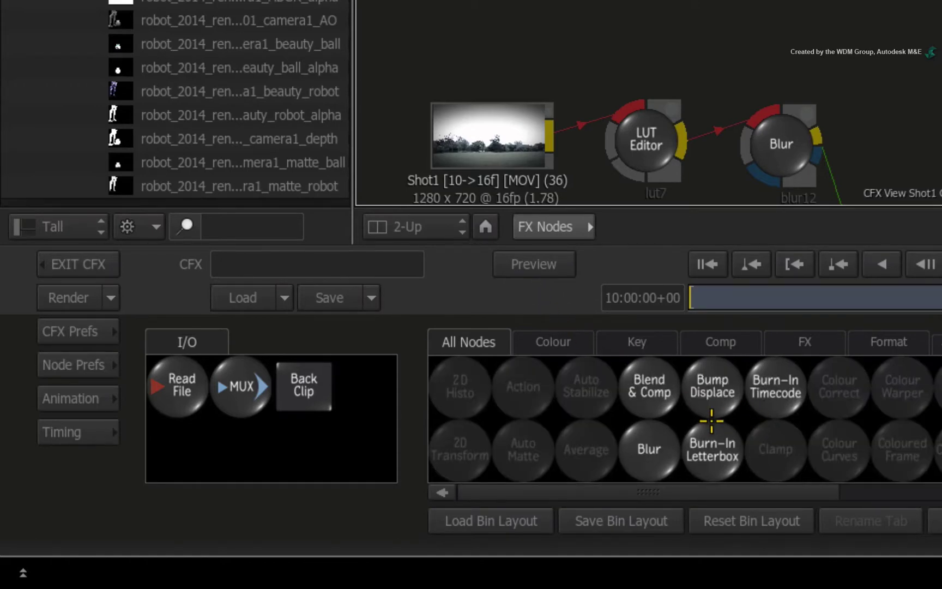
{"action": "left_click_drag", "start_coordinate": [648, 387], "coordinate": [454, 378]}
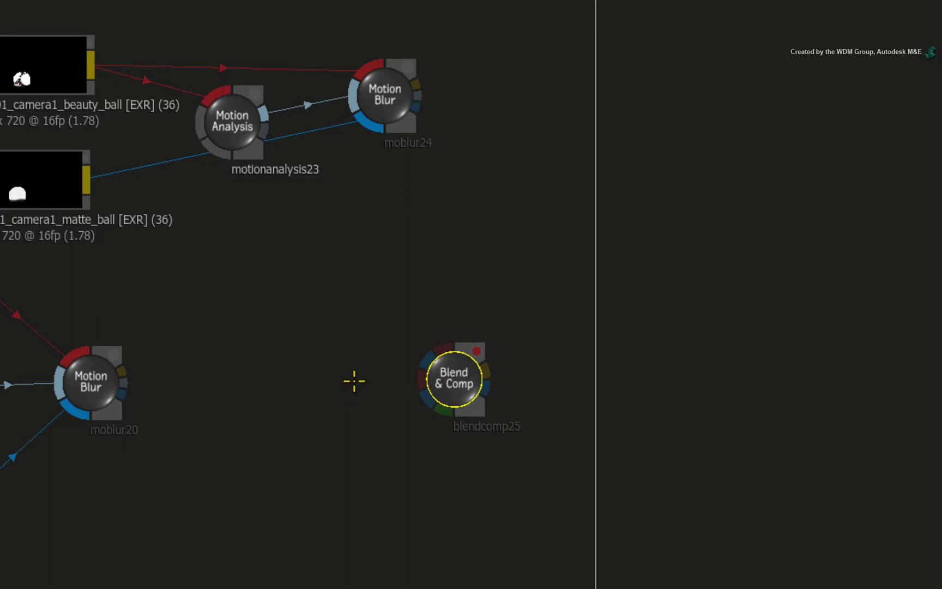
- Link the ball (moblur20) and robot (moblur24) Motion Blur outputs and matte into blendcomp25's inputs
{"action": "left_click", "coordinate": [385, 94]}
{"action": "left_click_drag", "start_coordinate": [415, 83], "coordinate": [424, 352]}
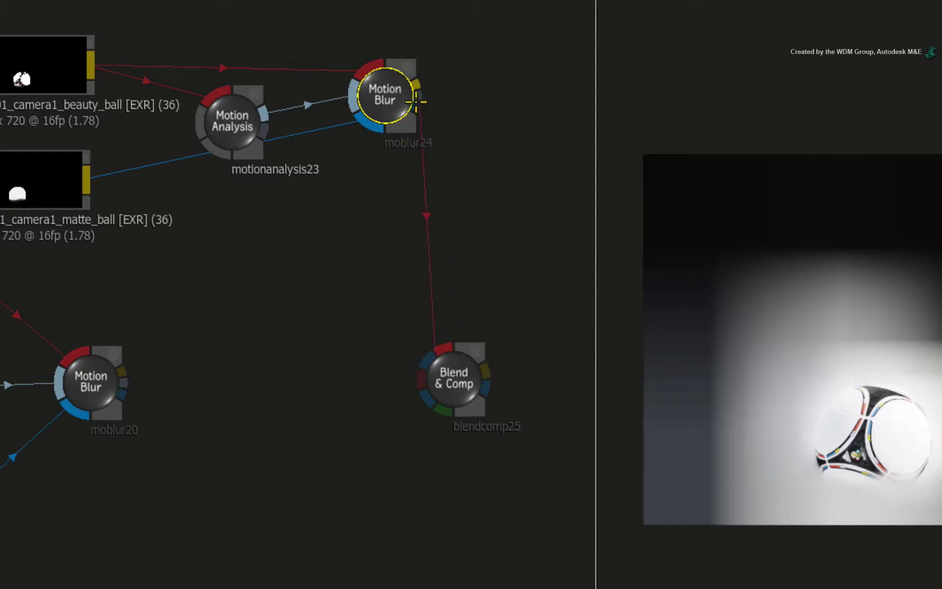
{"action": "left_click_drag", "start_coordinate": [416, 107], "coordinate": [476, 387]}
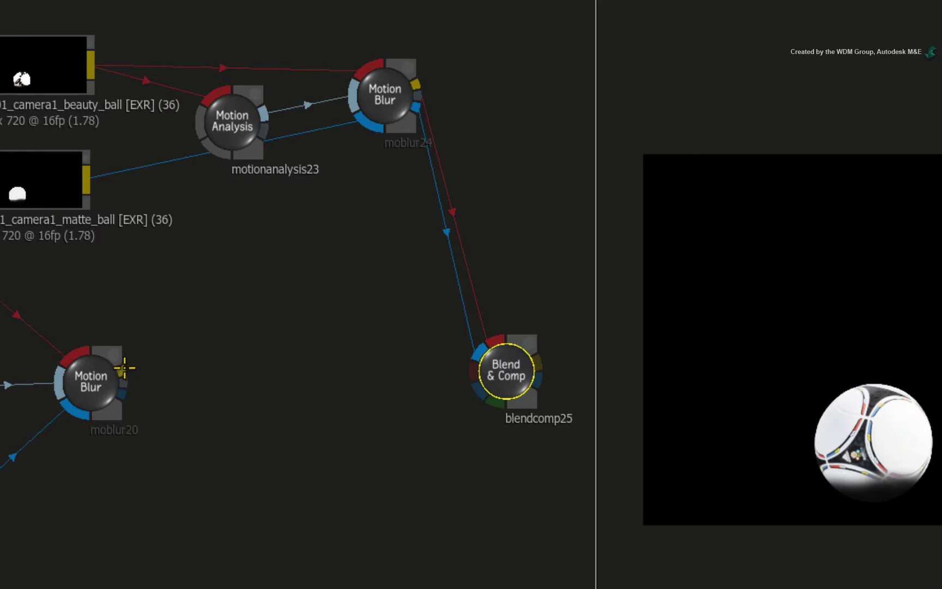
{"action": "left_click_drag", "start_coordinate": [125, 368], "coordinate": [469, 371]}
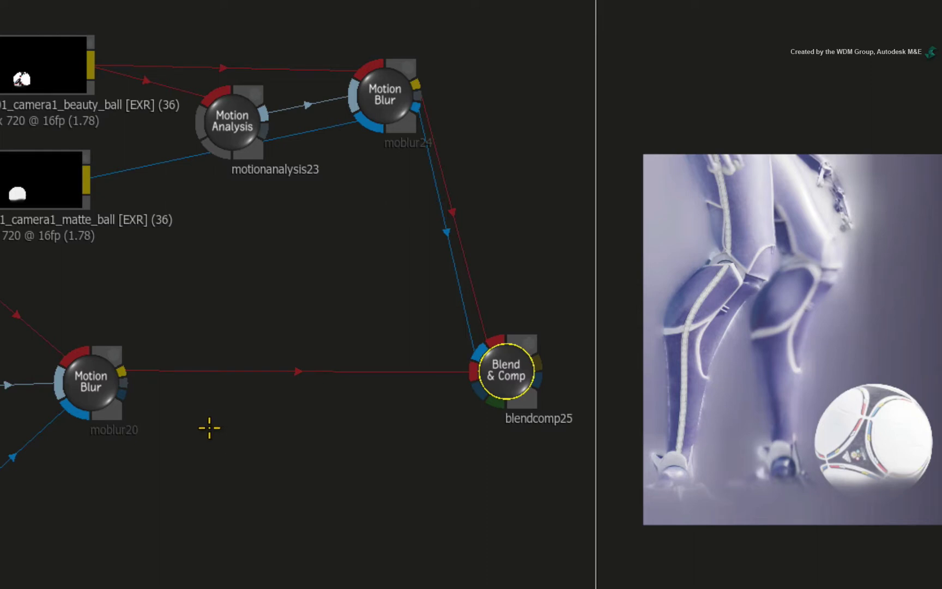
{"action": "left_click_drag", "start_coordinate": [123, 393], "coordinate": [470, 395]}
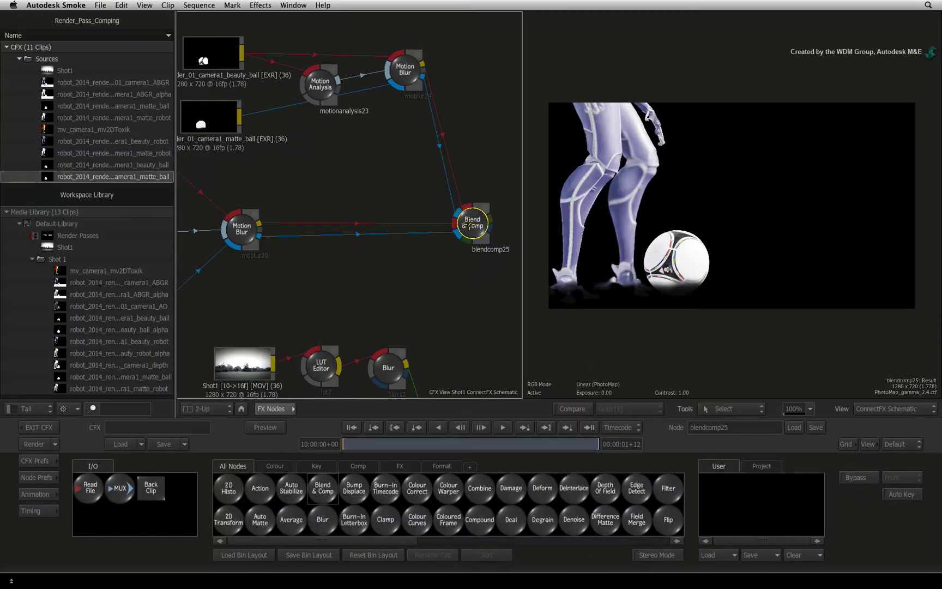
- Open blendcomp25's blending controls and review the robot-and-ball composite at a later frame
{"action": "double_click", "coordinate": [468, 225]}
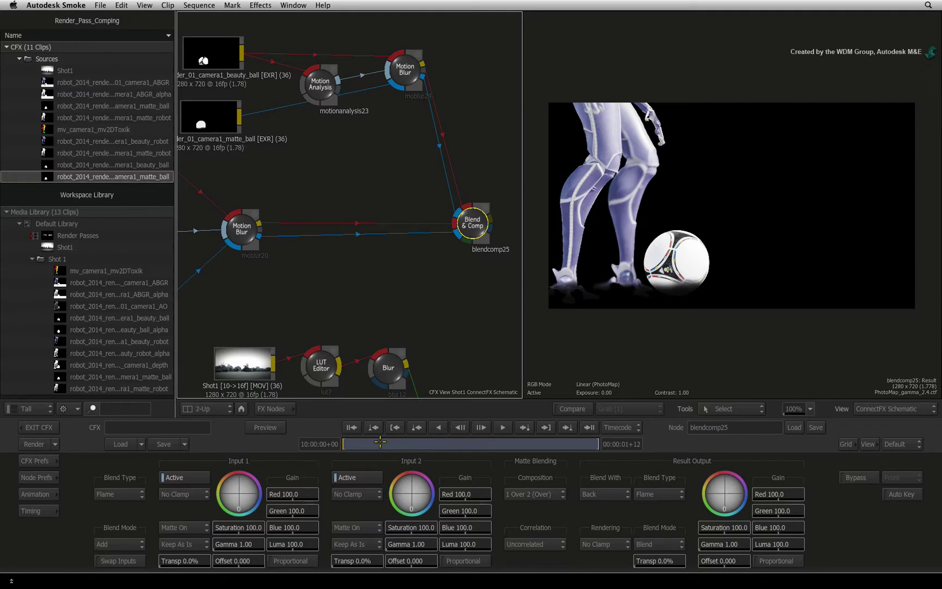
{"action": "left_click", "coordinate": [465, 444]}
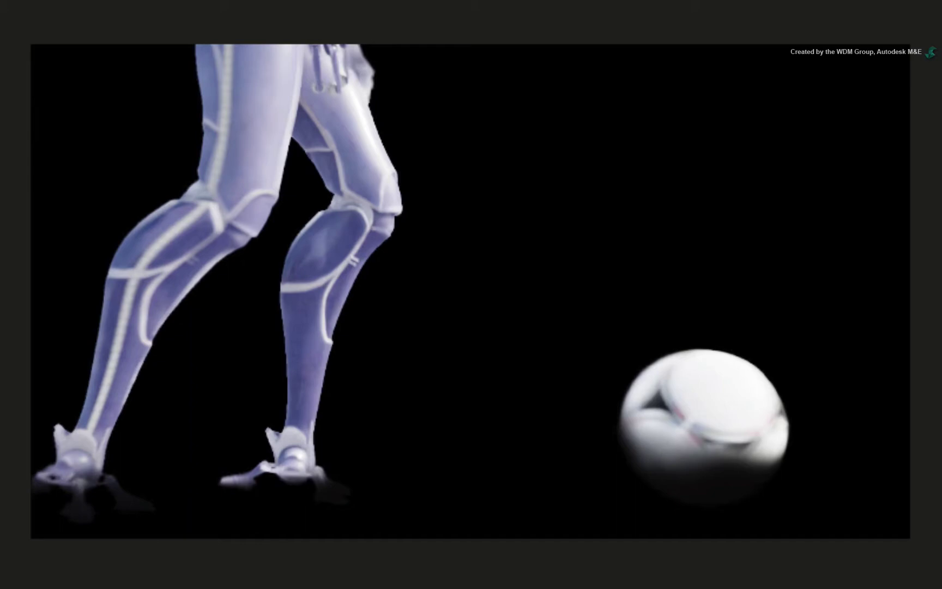
{"action": "key", "text": "grave"}
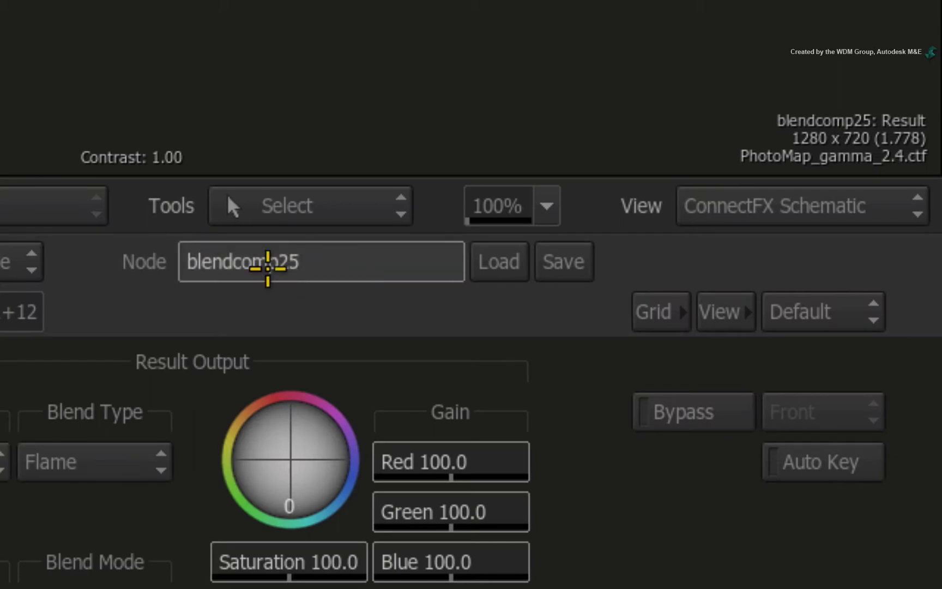
- Rename blendcomp25 to ROBOT_FOOTBALL_PASS
{"action": "left_click", "coordinate": [268, 267]}
{"action": "type", "text": "ROB"}
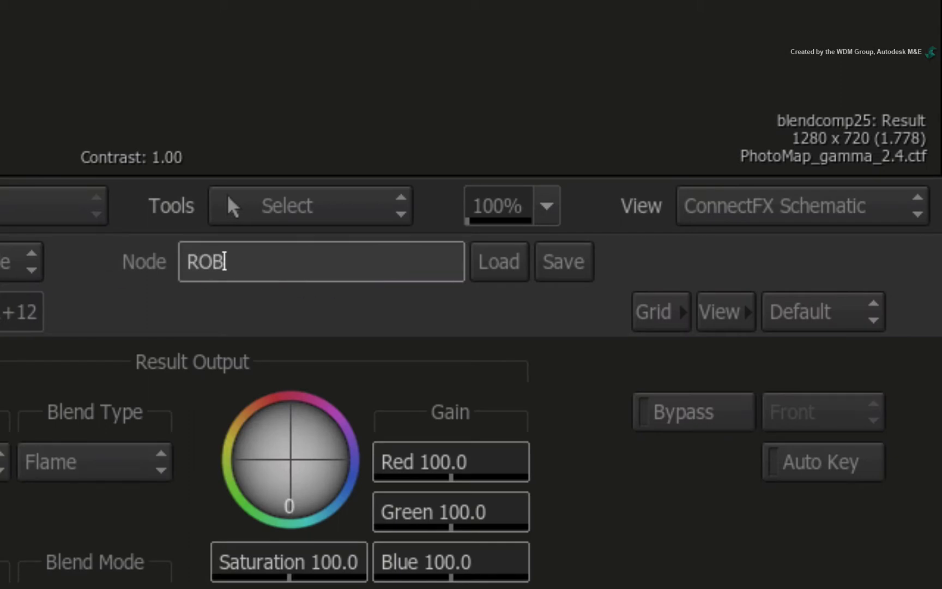
{"action": "type", "text": "OT FOOTBALL PASS"}
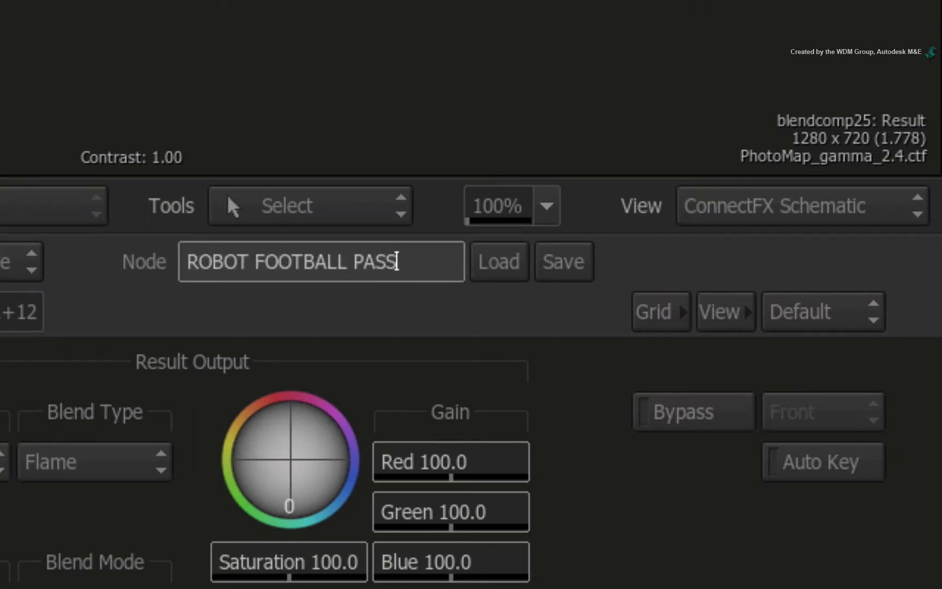
{"action": "key", "text": "Return"}
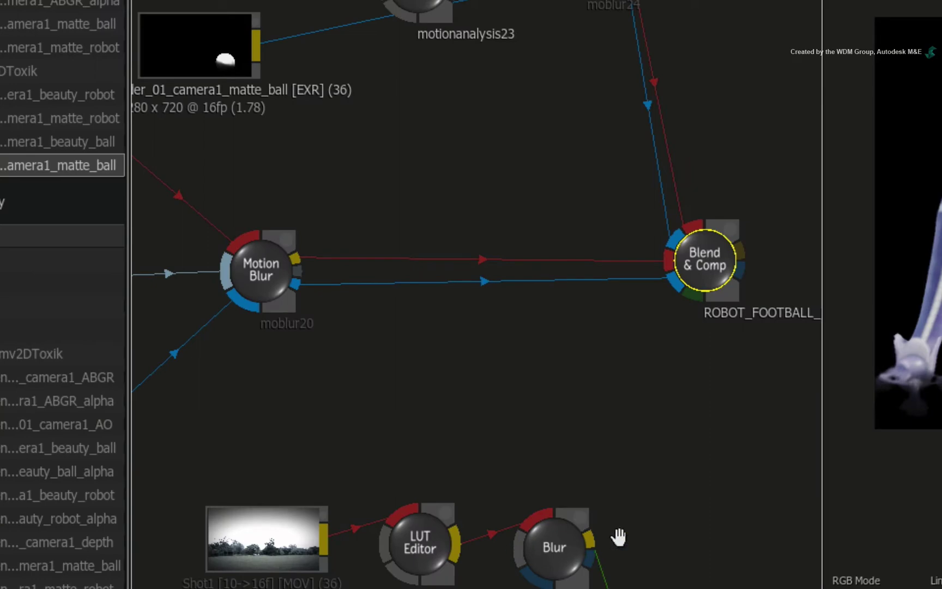
- Rename the background Blur node blur12 to VIDEO_BACKGROUND
{"action": "left_click_drag", "start_coordinate": [691, 503], "coordinate": [581, 11]}
{"action": "left_click_drag", "start_coordinate": [668, 521], "coordinate": [737, 501]}
{"action": "left_click", "coordinate": [517, 71]}
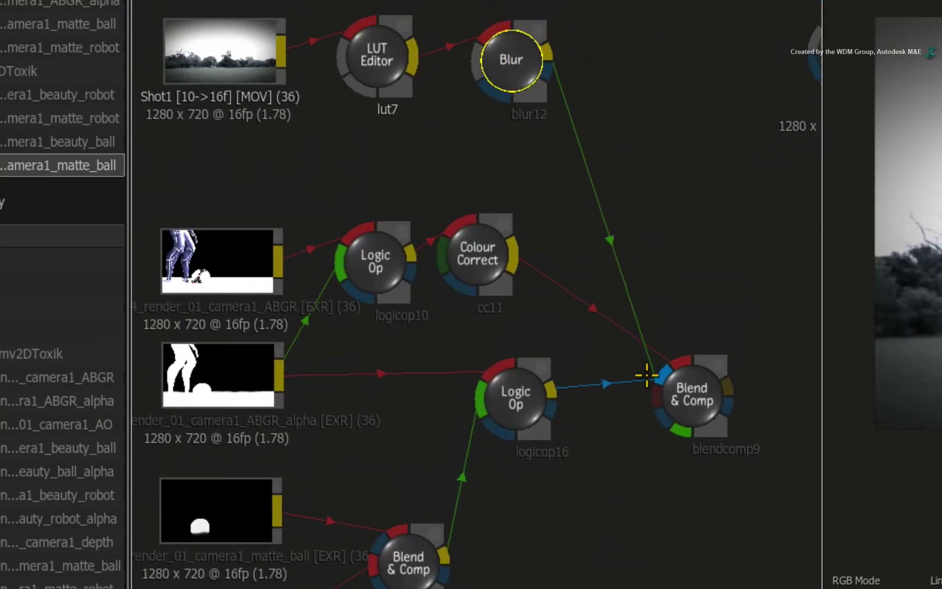
{"action": "double_click", "coordinate": [511, 61]}
{"action": "left_click", "coordinate": [346, 262]}
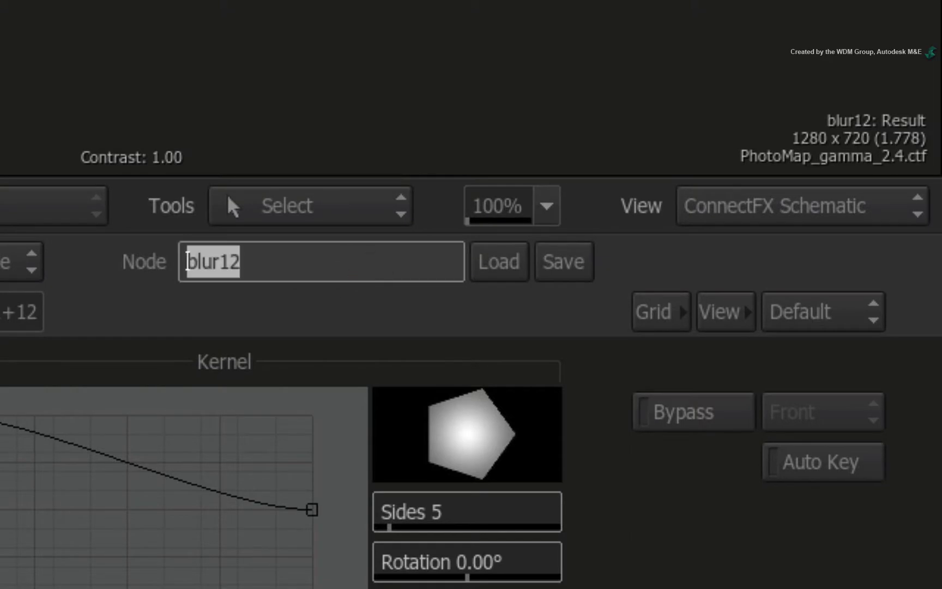
{"action": "type", "text": "VIDEO BACKGR"}
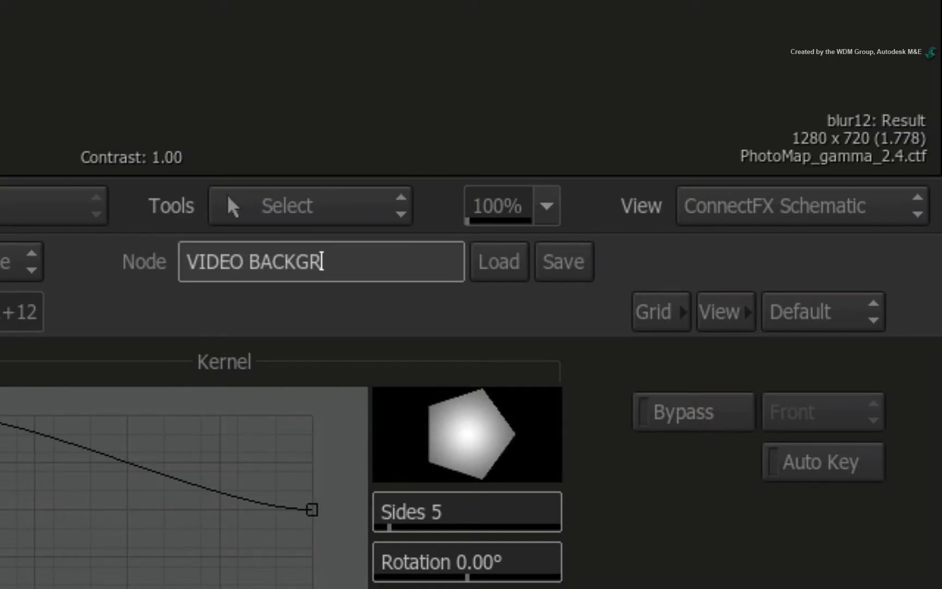
{"action": "type", "text": "OUND"}
{"action": "key", "text": "Return"}
{"action": "key", "text": "Escape"}
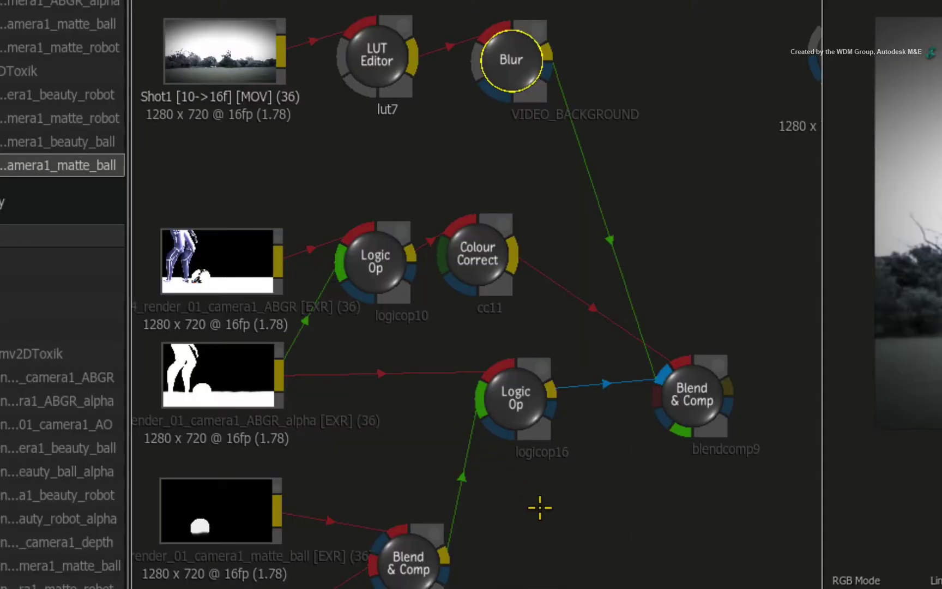
- Rename the Colour Correct node cc11 to CGI_SMOKE_FILL
{"action": "left_click", "coordinate": [478, 255]}
{"action": "double_click", "coordinate": [478, 255]}
{"action": "double_click", "coordinate": [202, 261]}
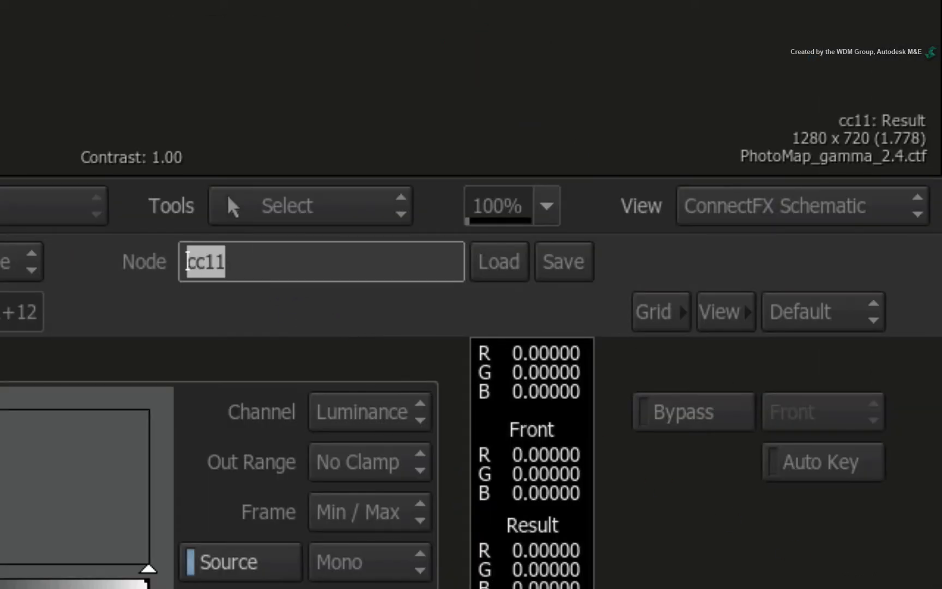
{"action": "type", "text": "CGI SMOKE FILL"}
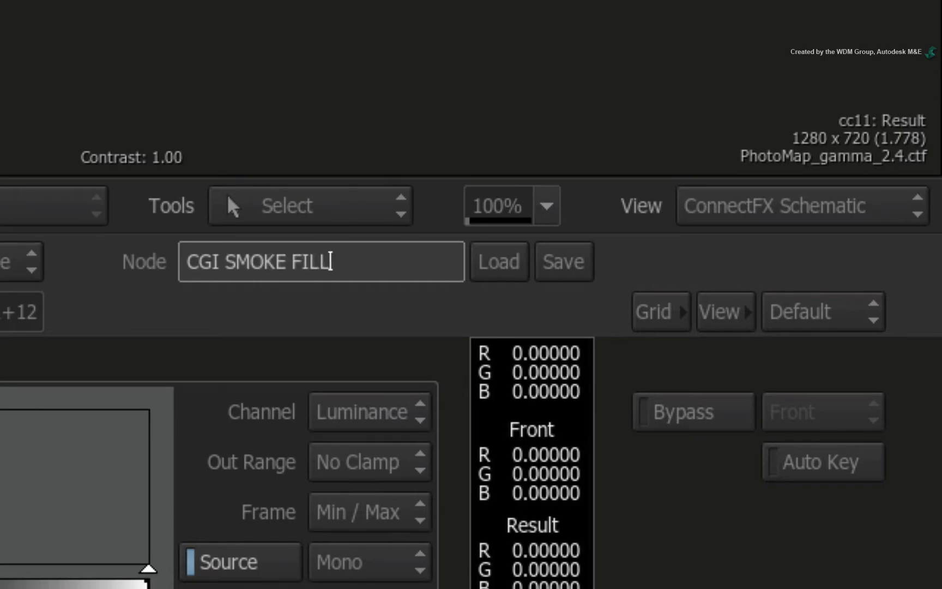
{"action": "key", "text": "Return"}
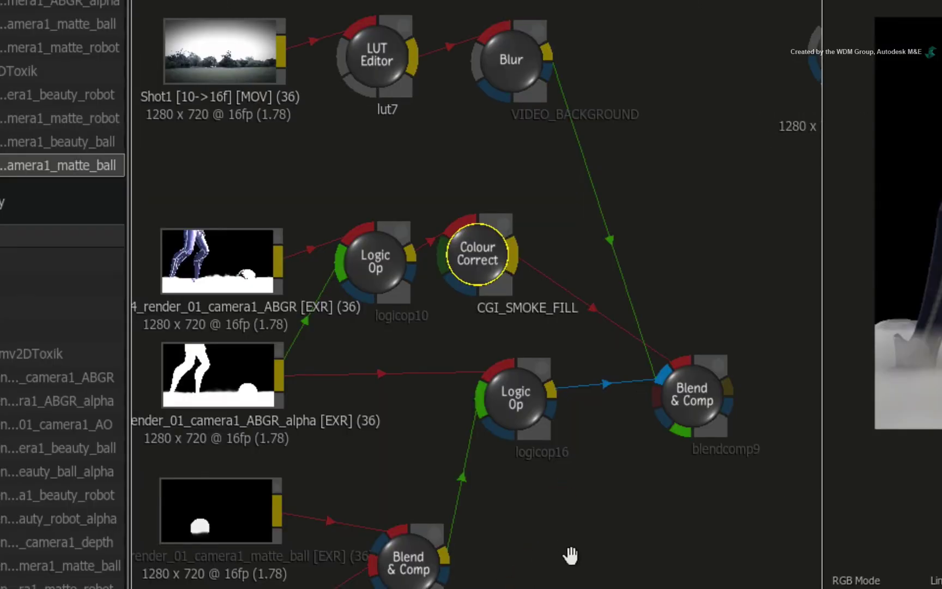
- Rename the Logic Op node logicop16 to CGI_SMOKE_ALPHA
{"action": "left_click_drag", "start_coordinate": [567, 499], "coordinate": [583, 471]}
{"action": "left_click", "coordinate": [528, 325]}
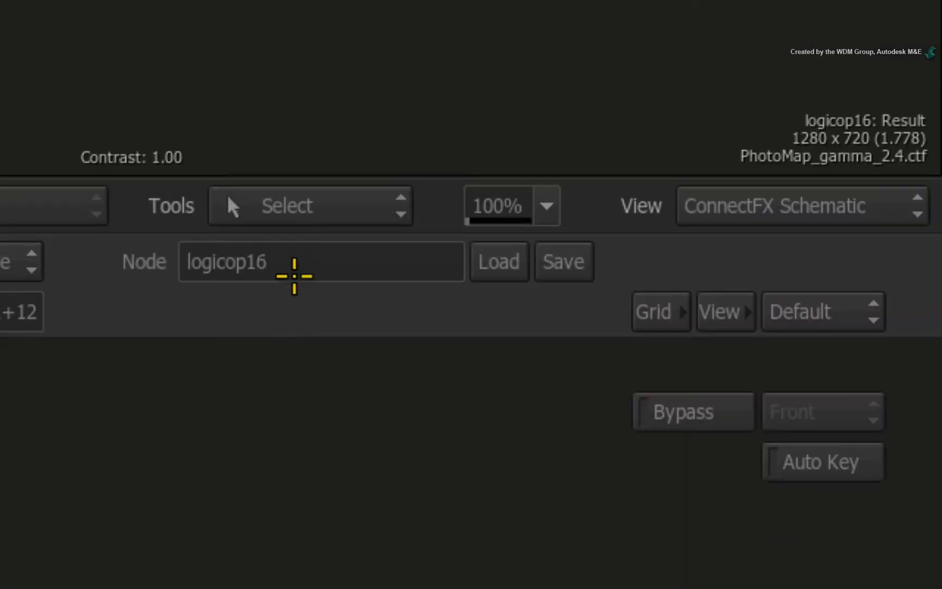
{"action": "double_click", "coordinate": [292, 274]}
{"action": "type", "text": "CGI SMOKE ALPHA"}
{"action": "key", "text": "Return"}
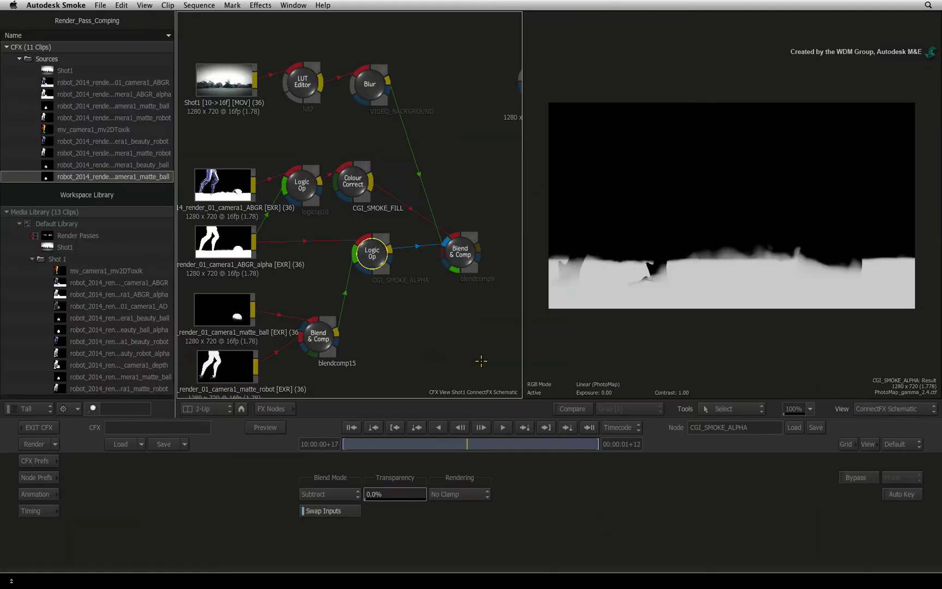
- Zoom the schematic to 61% and place blendcomp9 beside the Shot1 output node, shifting Shot1 right
{"action": "left_click", "coordinate": [794, 408]}
{"action": "left_click", "coordinate": [799, 403]}
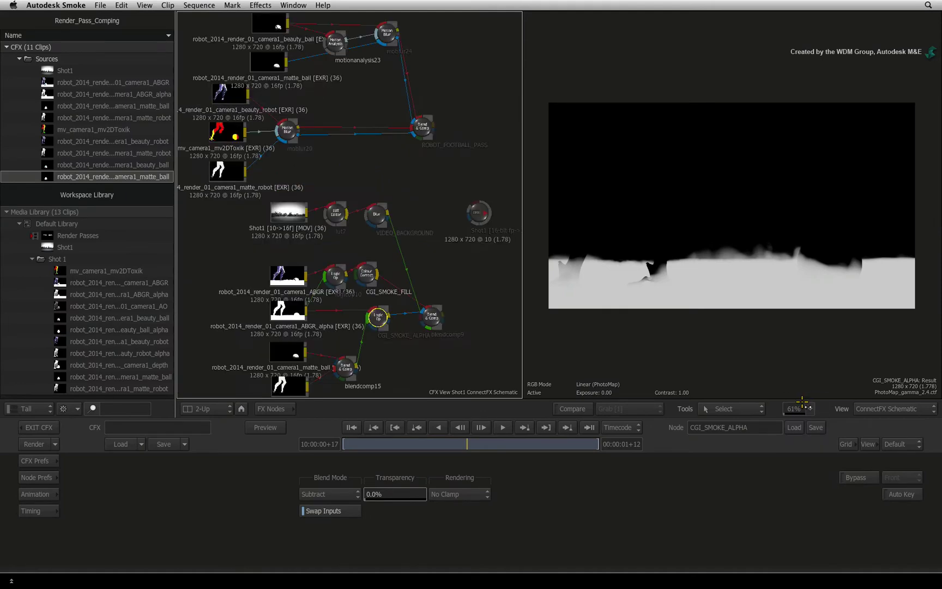
{"action": "left_click_drag", "start_coordinate": [431, 317], "coordinate": [446, 210]}
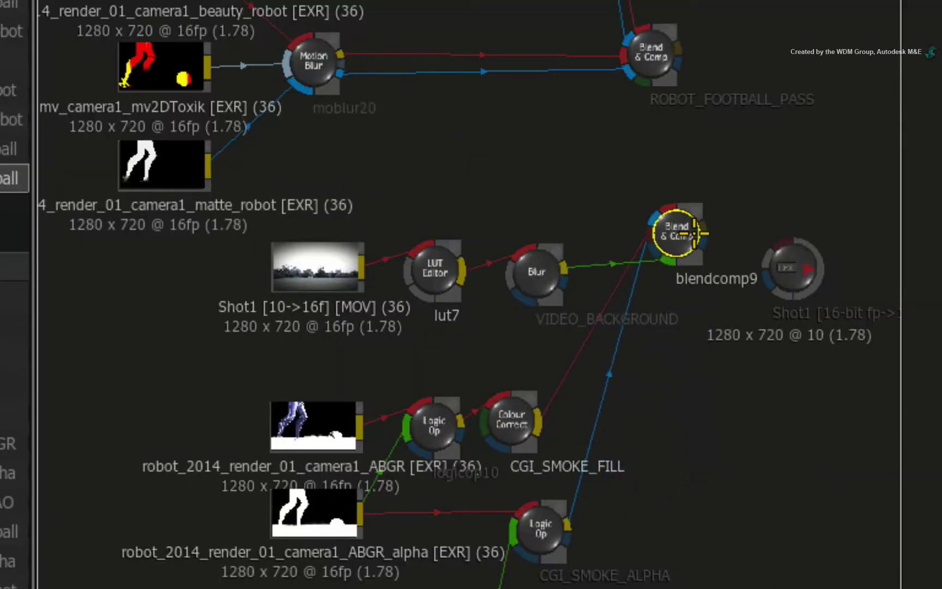
{"action": "left_click_drag", "start_coordinate": [707, 267], "coordinate": [705, 273]}
{"action": "left_click_drag", "start_coordinate": [799, 266], "coordinate": [870, 267]}
{"action": "left_click_drag", "start_coordinate": [708, 277], "coordinate": [736, 268]}
- Move ROBOT_FOOTBALL_PASS lower, connect its output and matte into blendcomp9, and view the composite
{"action": "left_click_drag", "start_coordinate": [652, 52], "coordinate": [649, 134]}
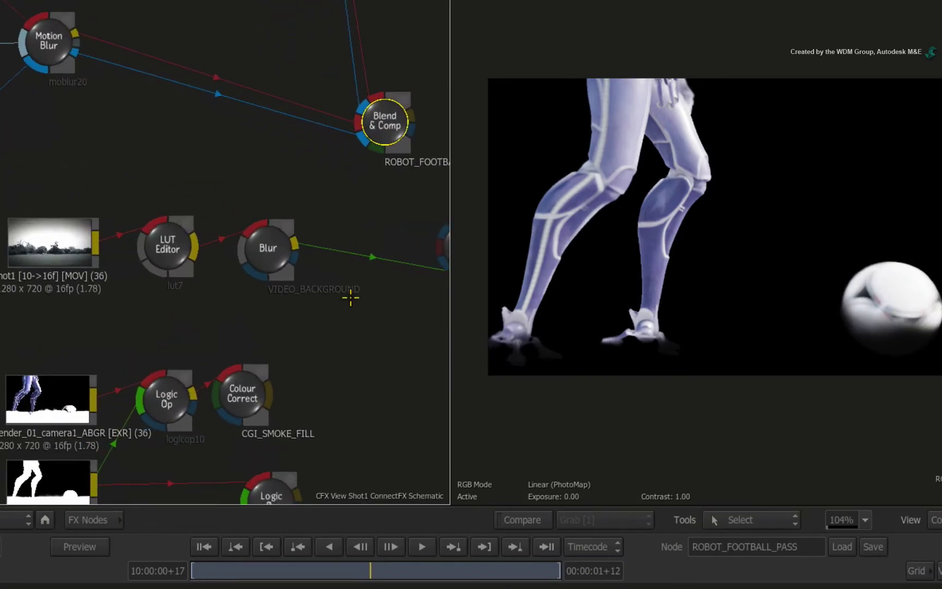
{"action": "left_click_drag", "start_coordinate": [354, 332], "coordinate": [263, 317]}
{"action": "left_click_drag", "start_coordinate": [307, 92], "coordinate": [342, 218]}
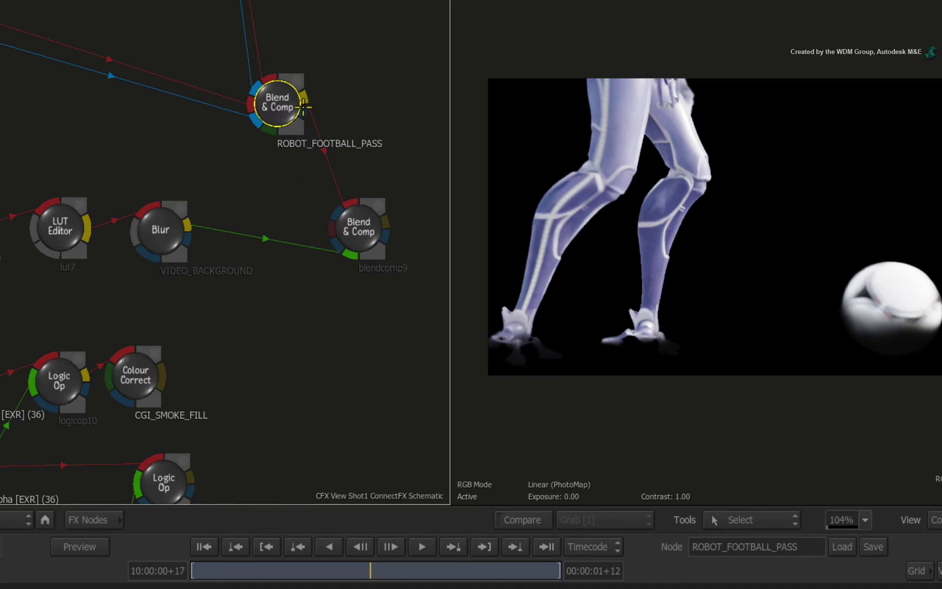
{"action": "left_click_drag", "start_coordinate": [313, 110], "coordinate": [336, 215]}
{"action": "left_click", "coordinate": [363, 225]}
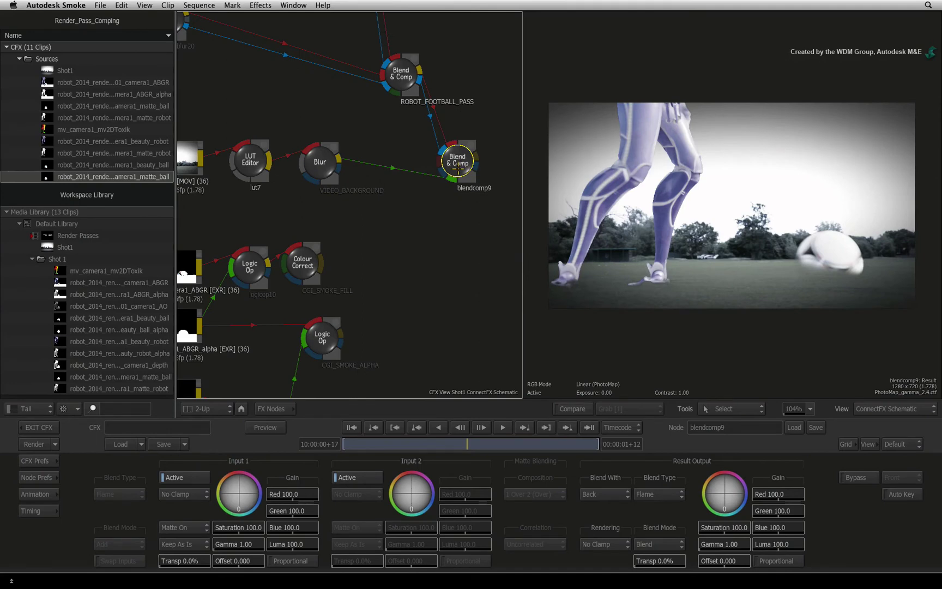
- Change blendcomp9's Input 1 matte handling from Keep As Is to Divide
{"action": "left_click_drag", "start_coordinate": [458, 163], "coordinate": [458, 166]}
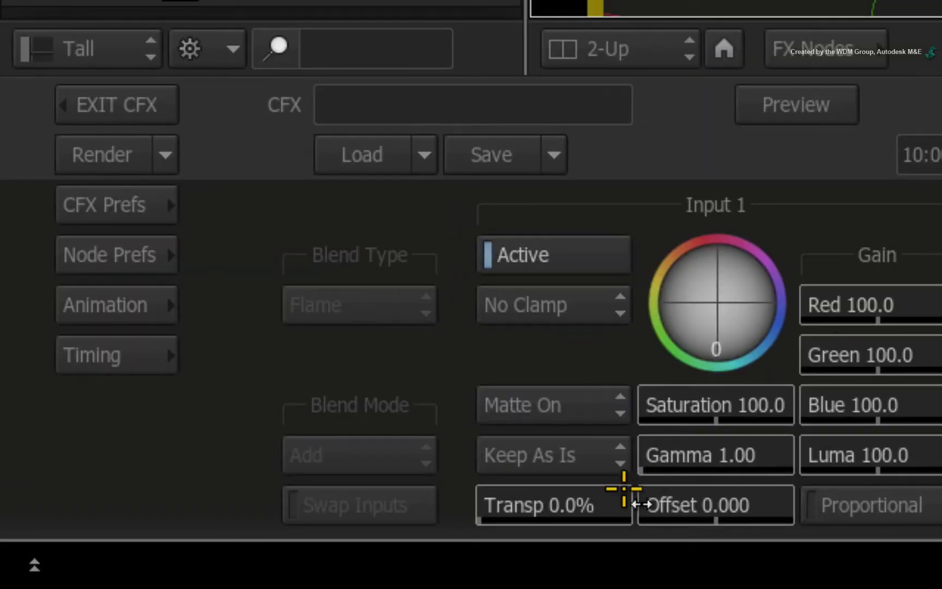
{"action": "left_click", "coordinate": [602, 454]}
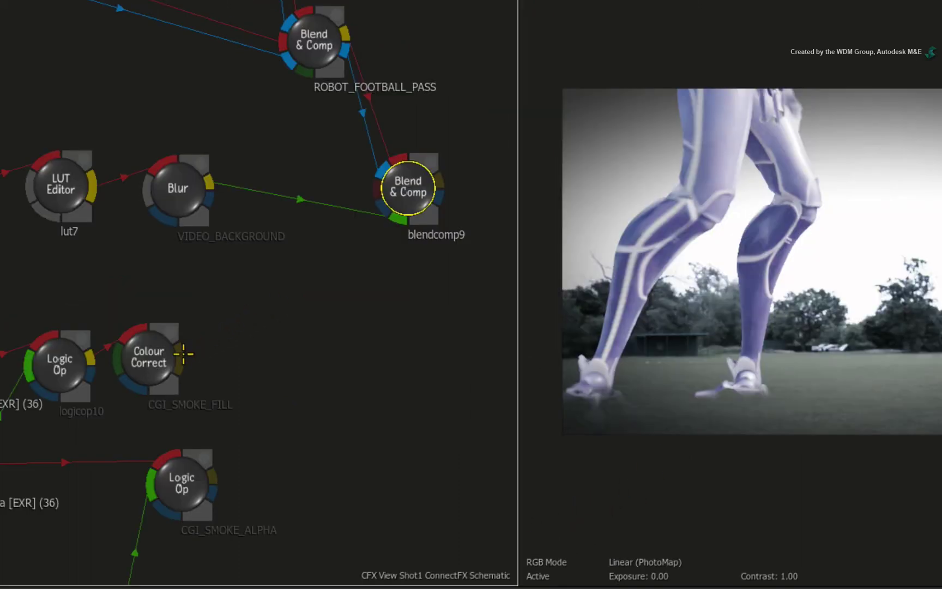
- Connect the CGI_SMOKE_FILL output and CGI_SMOKE_ALPHA matte into blendcomp9's inputs
{"action": "left_click_drag", "start_coordinate": [184, 353], "coordinate": [364, 188]}
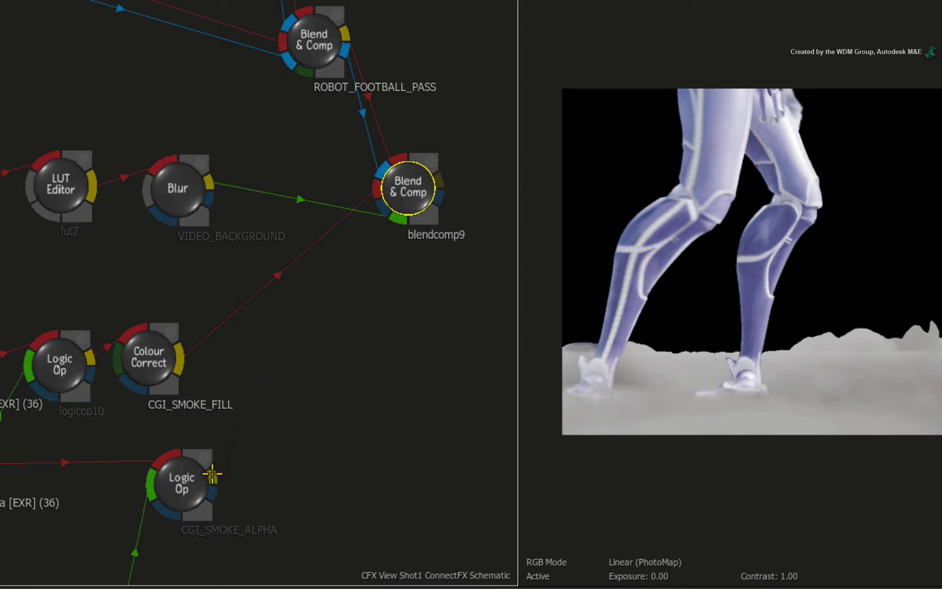
{"action": "left_click_drag", "start_coordinate": [214, 473], "coordinate": [381, 204]}
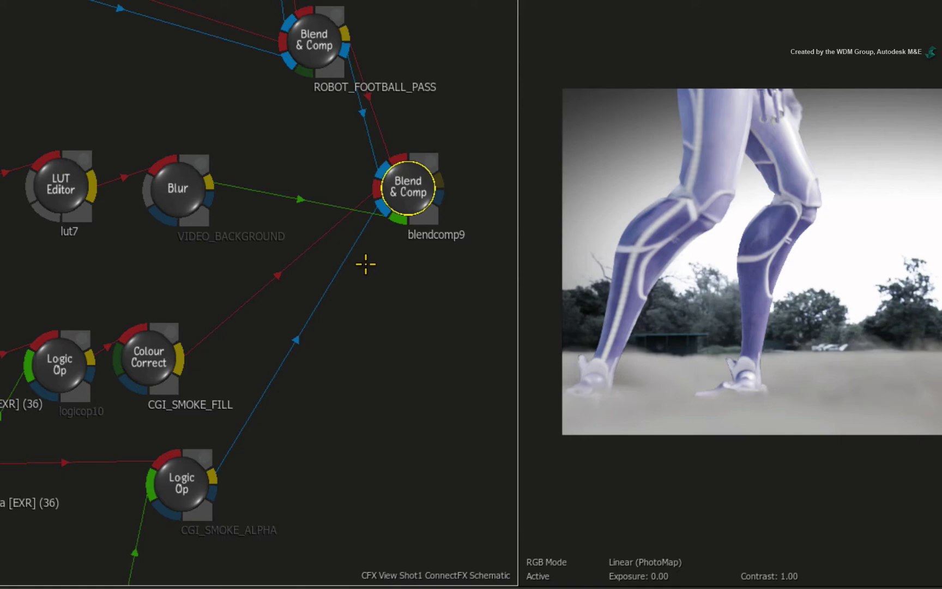
{"action": "left_click_drag", "start_coordinate": [402, 216], "coordinate": [404, 214]}
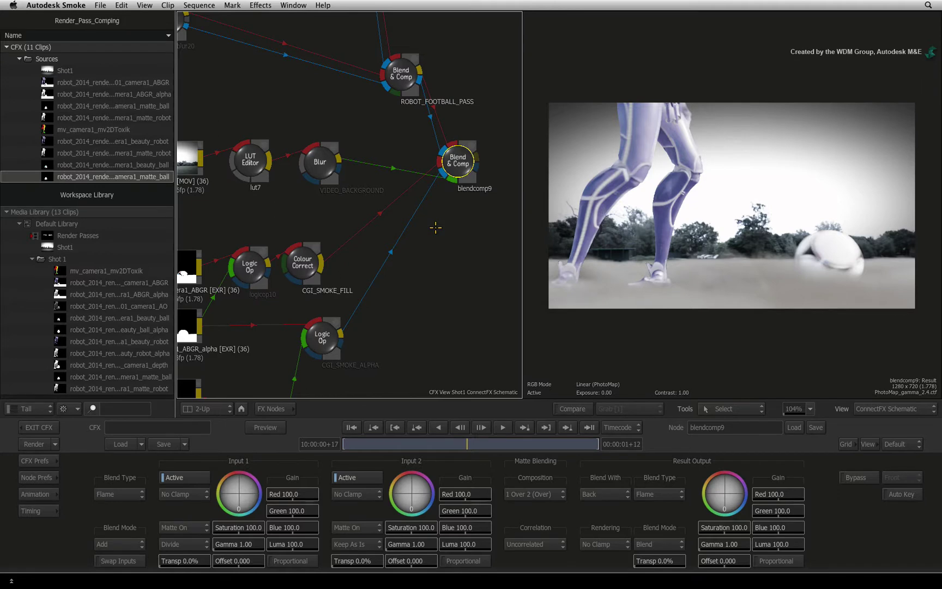
- Switch blendcomp9's blend mode from Add to Blend
{"action": "left_click", "coordinate": [460, 172]}
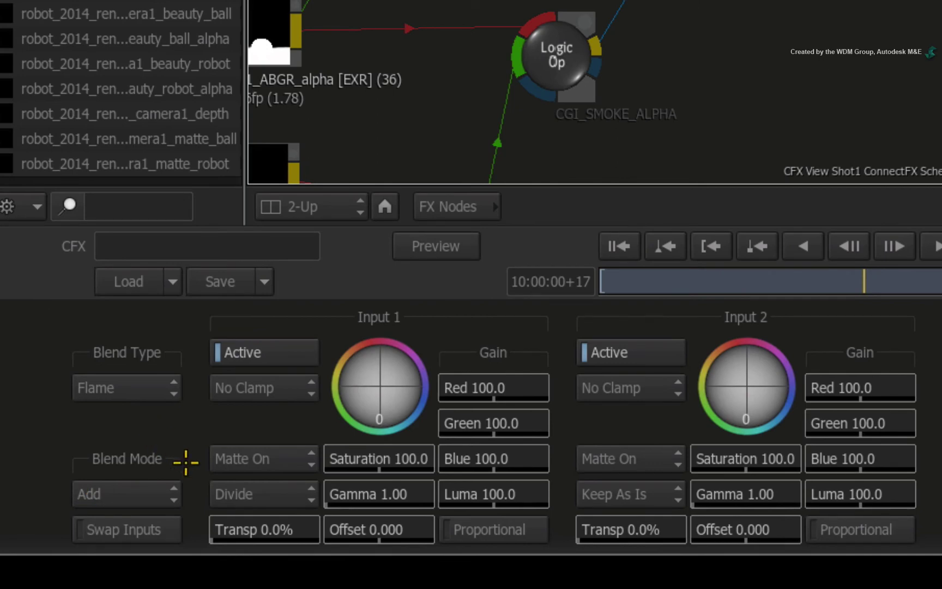
{"action": "left_click", "coordinate": [169, 493]}
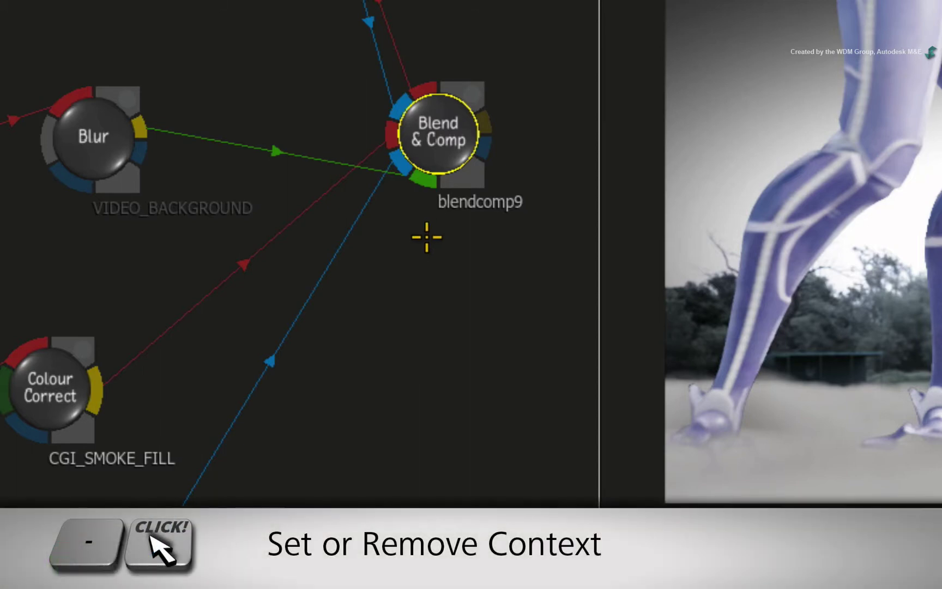
- Set blendcomp9 as Context 1 with minus-click and show Context 1 in the viewer
{"action": "key", "text": "minus"}
{"action": "left_click", "coordinate": [431, 142]}
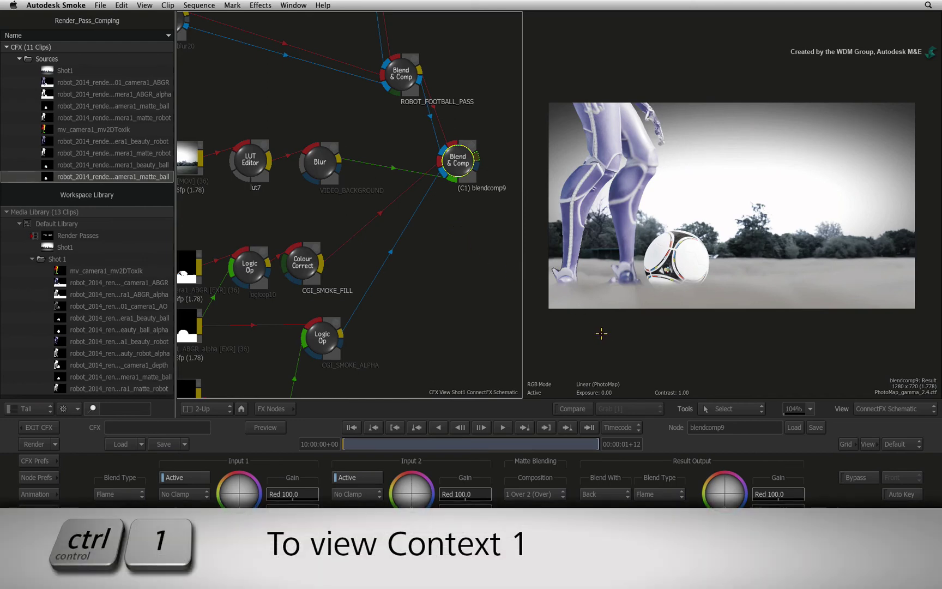
{"action": "key", "text": "ctrl+1"}
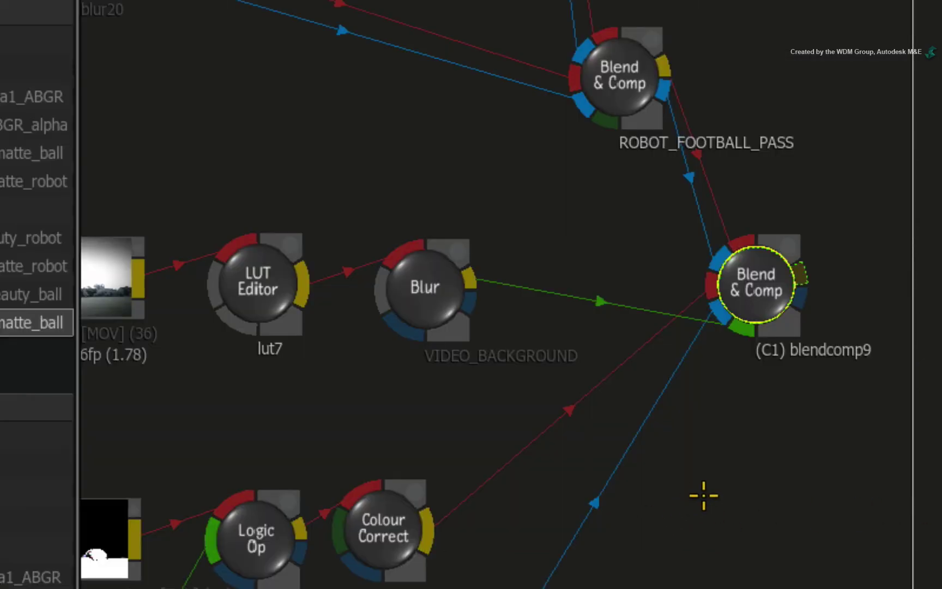
- Set ROBOT_FOOTBALL_PASS input 1 gain to 65 and input 2 gain to 50 to darken the robot
{"action": "left_click_drag", "start_coordinate": [699, 490], "coordinate": [700, 426]}
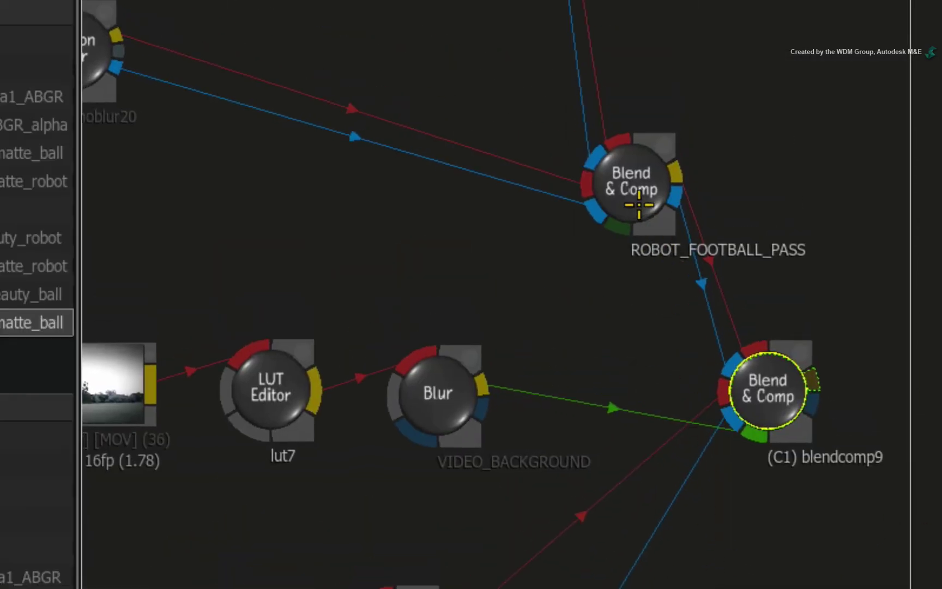
{"action": "left_click", "coordinate": [636, 203]}
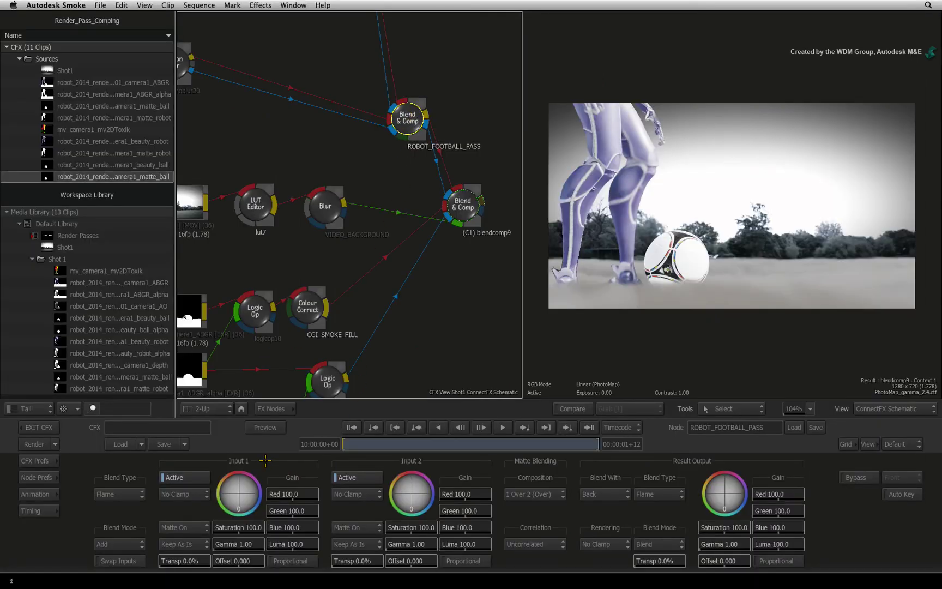
{"action": "left_click", "coordinate": [303, 544]}
{"action": "key", "text": "Return"}
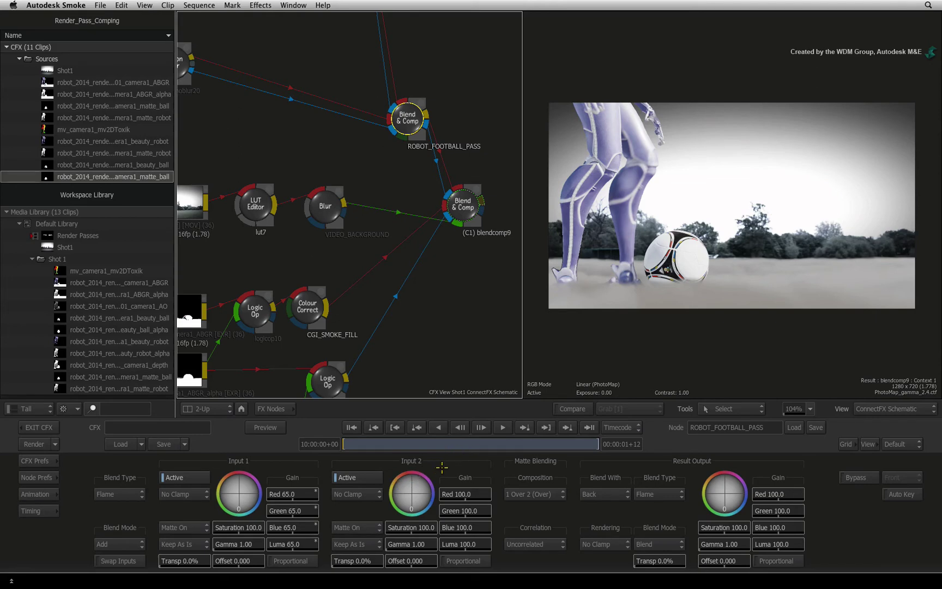
{"action": "left_click", "coordinate": [466, 544]}
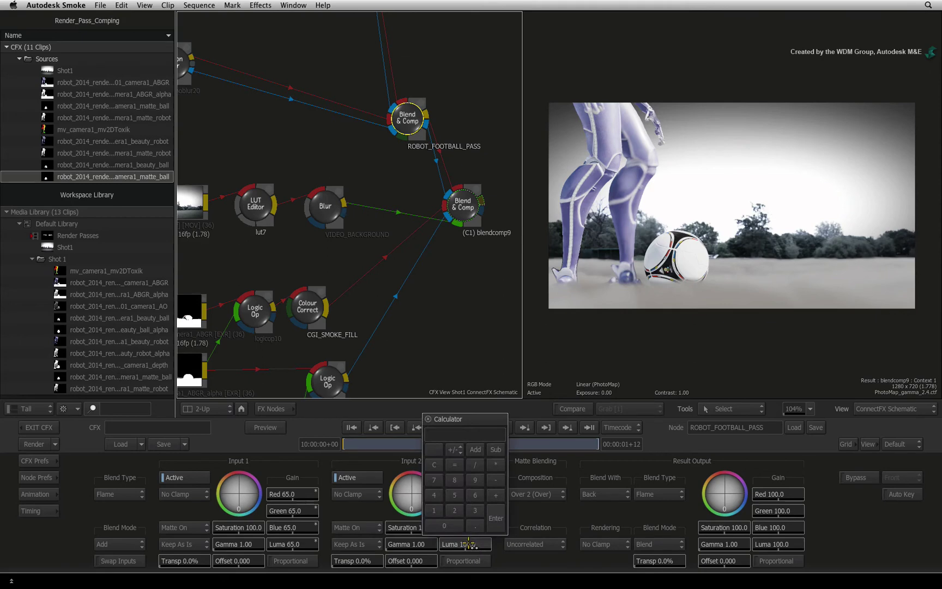
{"action": "type", "text": "50"}
{"action": "key", "text": "Return"}
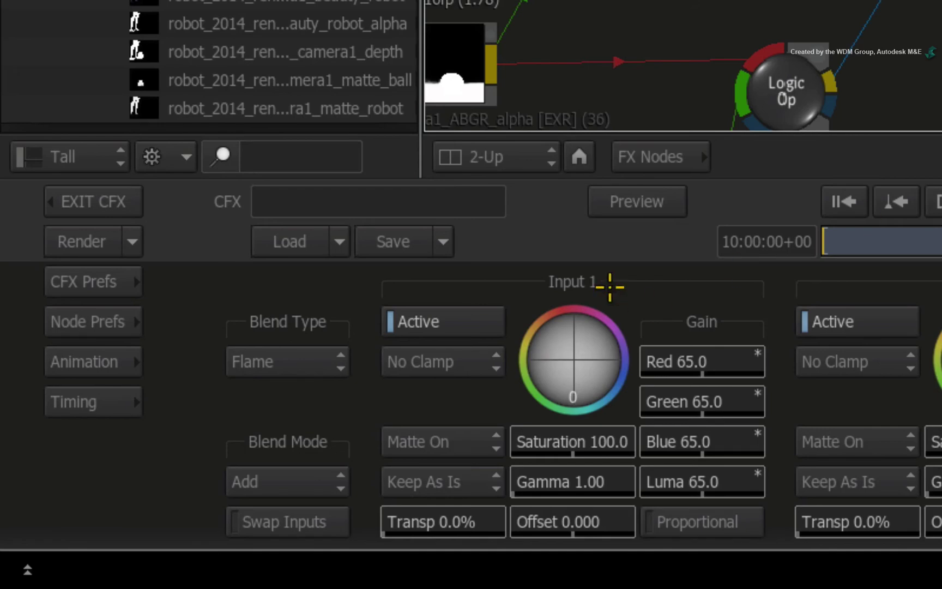
- Insert a Matte Edge node from the FX Nodes bin into the robot matte link feeding ROBOT_FOOTBALL_PASS
{"action": "left_click", "coordinate": [677, 158]}
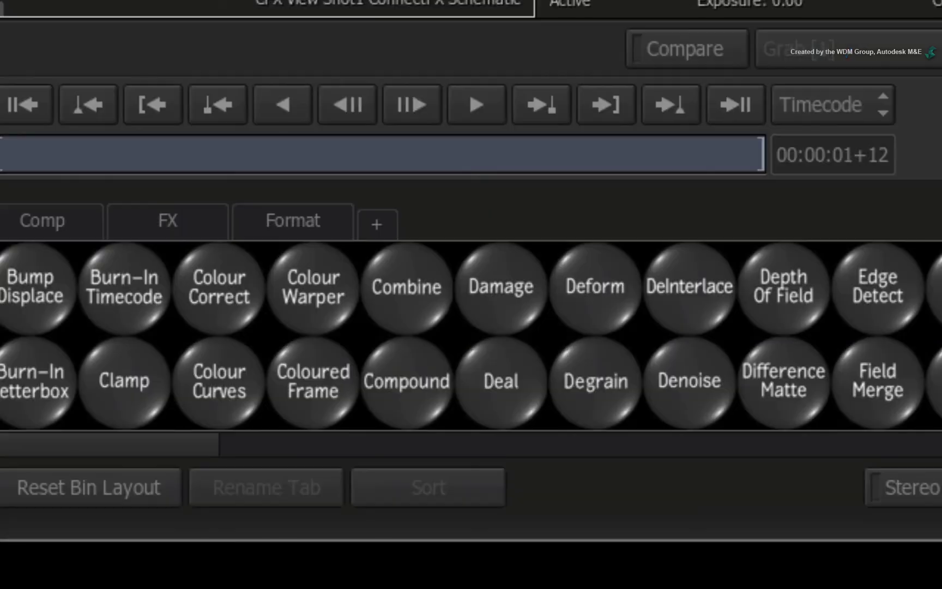
{"action": "scroll", "coordinate": [46, 440], "scroll_direction": "down", "scroll_amount": 5}
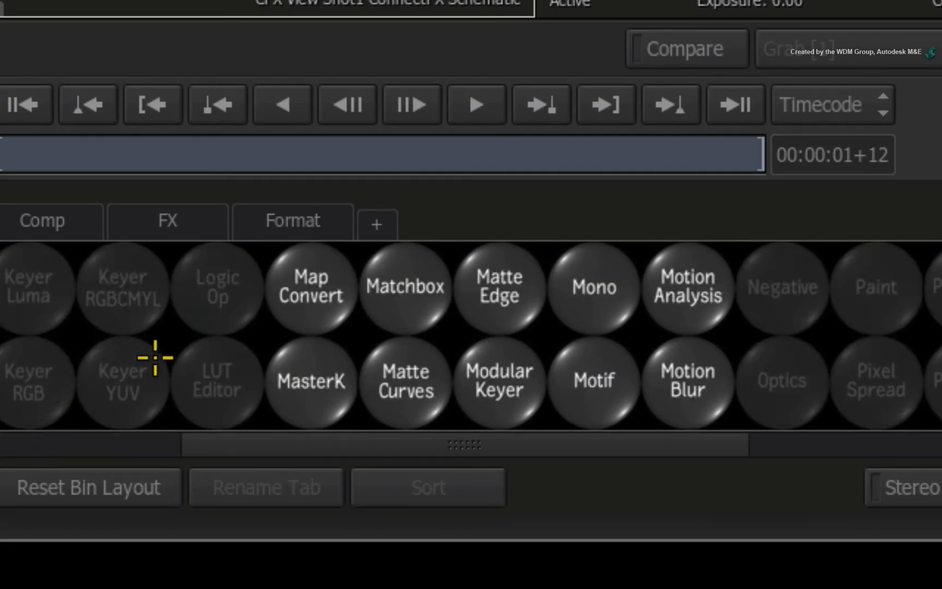
{"action": "left_click_drag", "start_coordinate": [498, 292], "coordinate": [426, 167]}
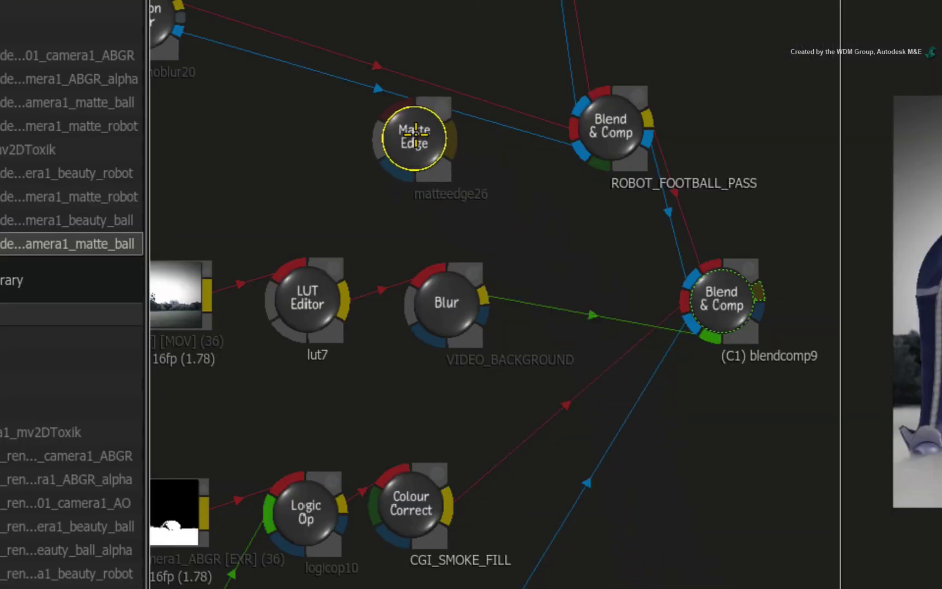
{"action": "left_click_drag", "start_coordinate": [417, 131], "coordinate": [396, 150]}
- Set matteedge26's matte blur to width 1.0 and height 0.70, then select blendcomp9
{"action": "double_click", "coordinate": [396, 149]}
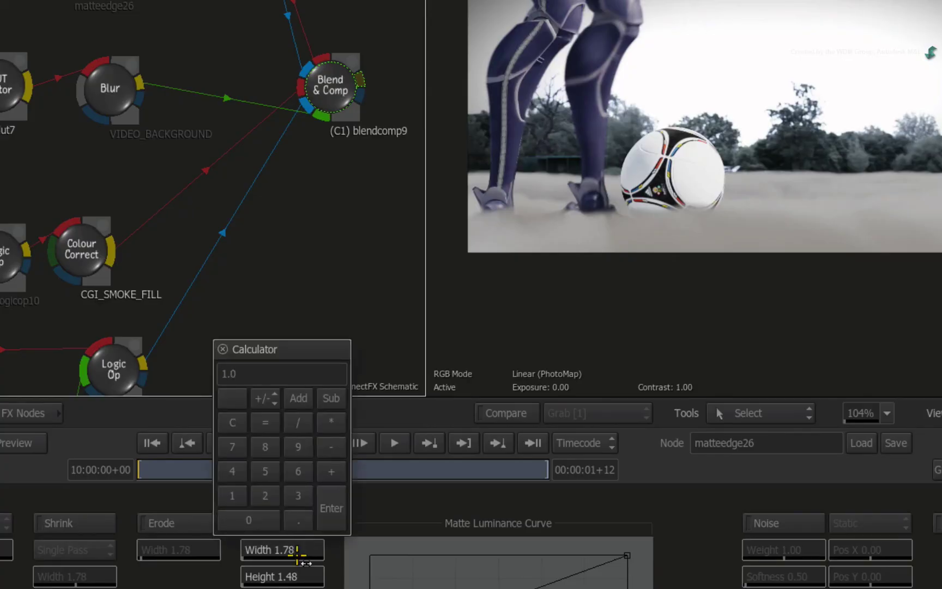
{"action": "key", "text": "Return"}
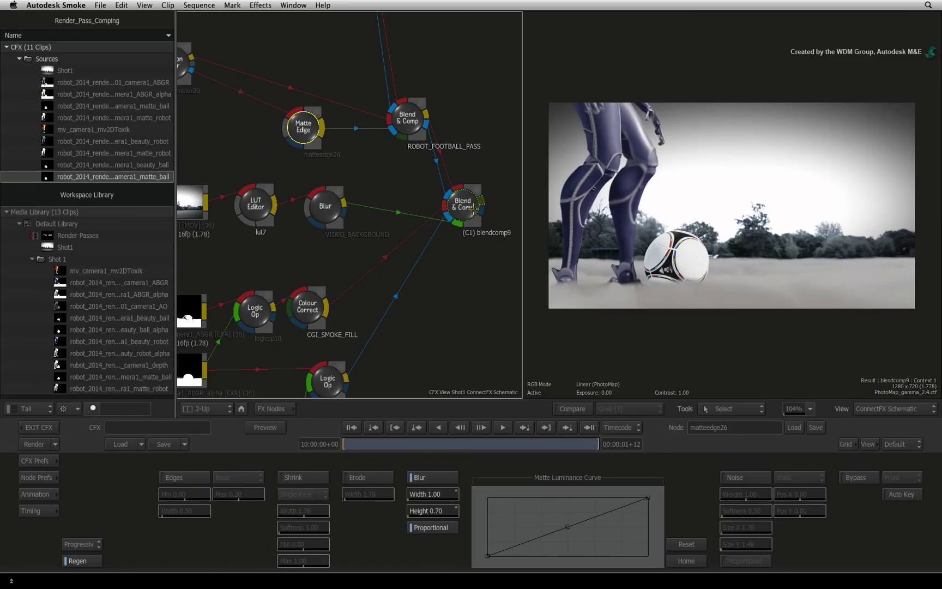
{"action": "left_click", "coordinate": [465, 209]}
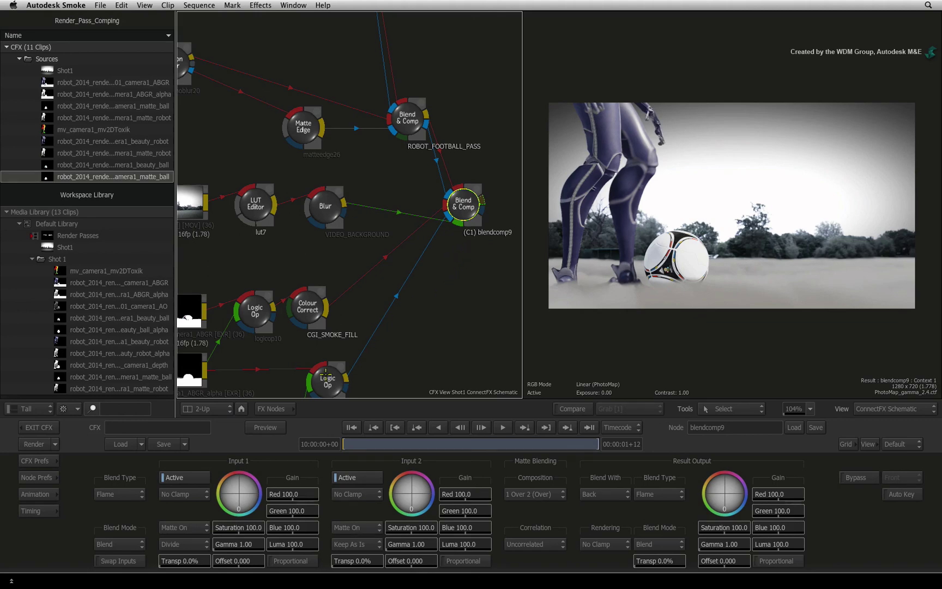
- Show the FX Nodes bin, scrolled back to the first nodes in All Nodes
{"action": "left_click", "coordinate": [285, 408]}
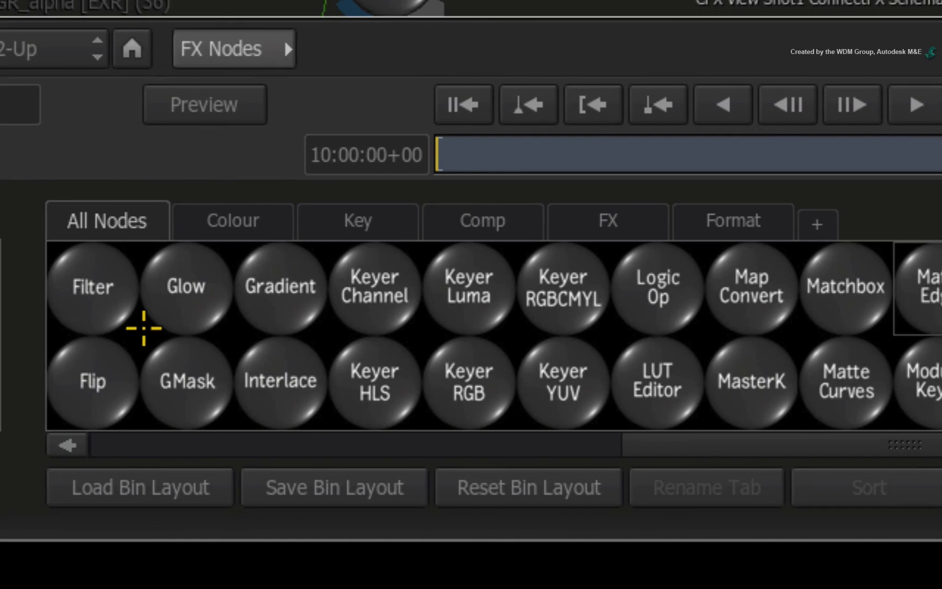
{"action": "scroll", "coordinate": [142, 323], "scroll_direction": "left", "scroll_amount": 10}
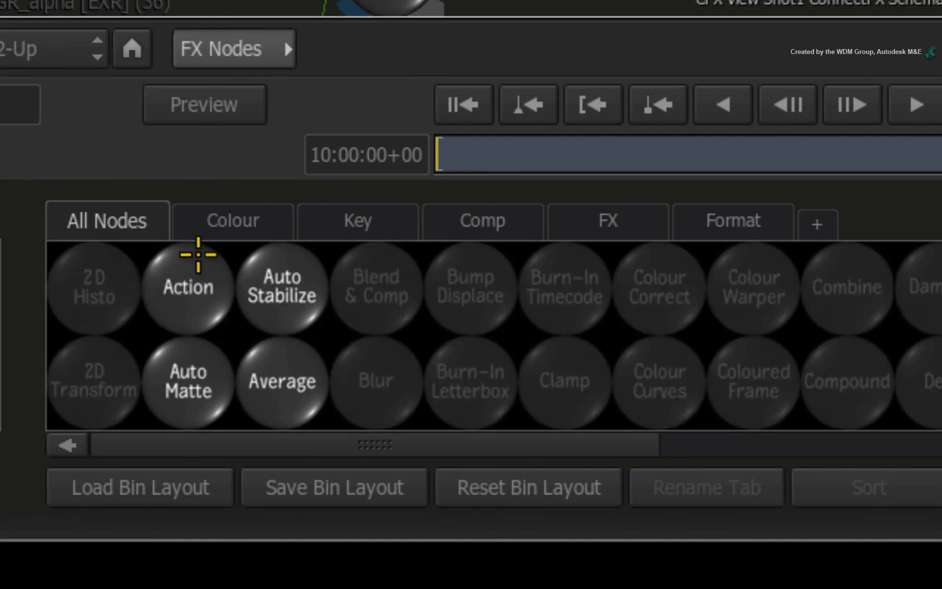